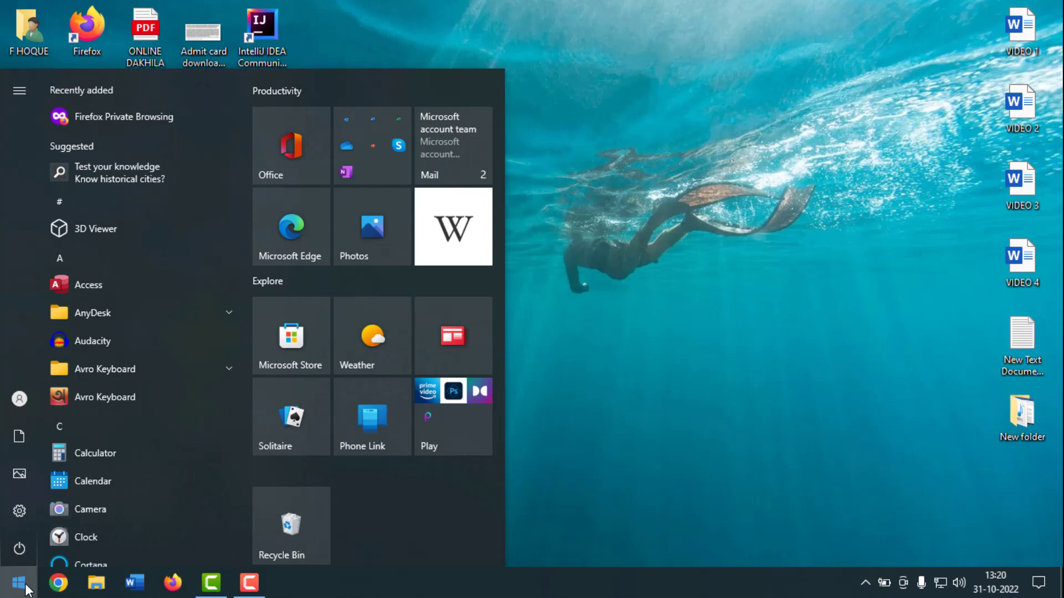
# Look up 'microsoft office picture manager' on the web from Start search, close Edge, and launch Chrome.
pyautogui.write('mic')
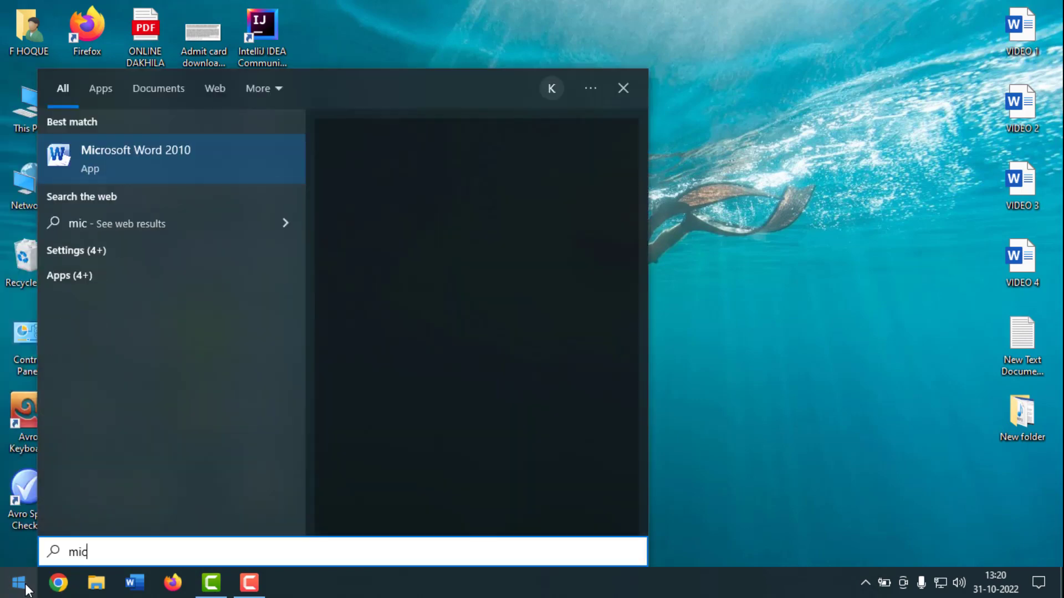
pyautogui.write('rosoft ')
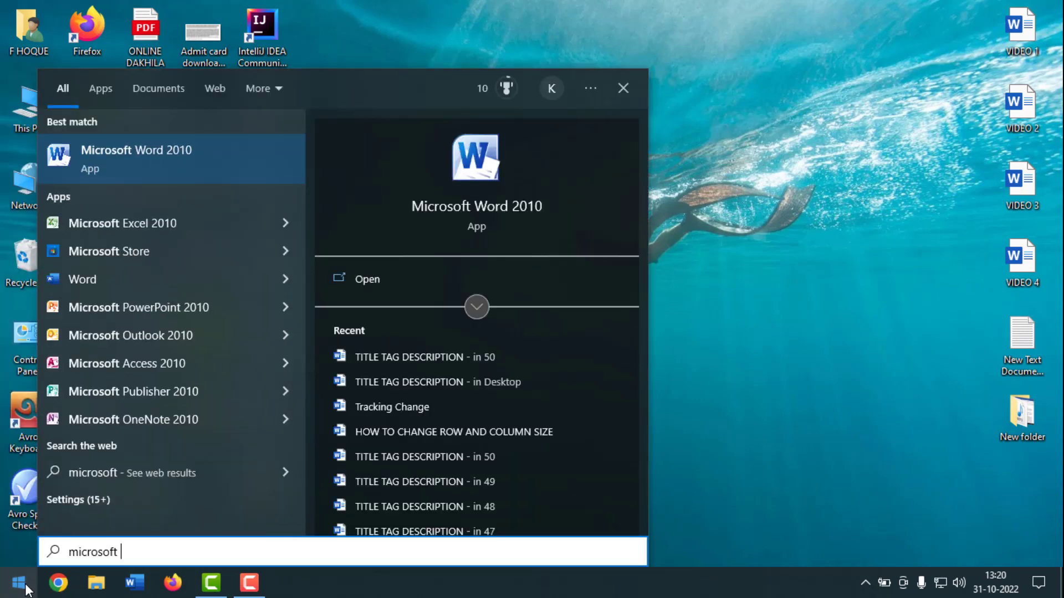
pyautogui.write('offi')
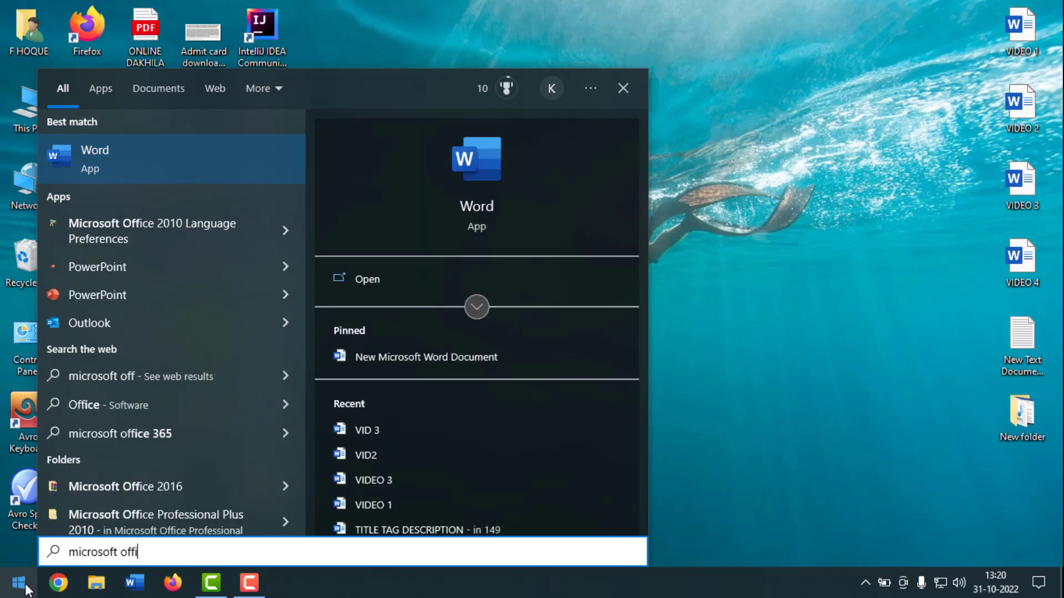
pyautogui.write('ce p')
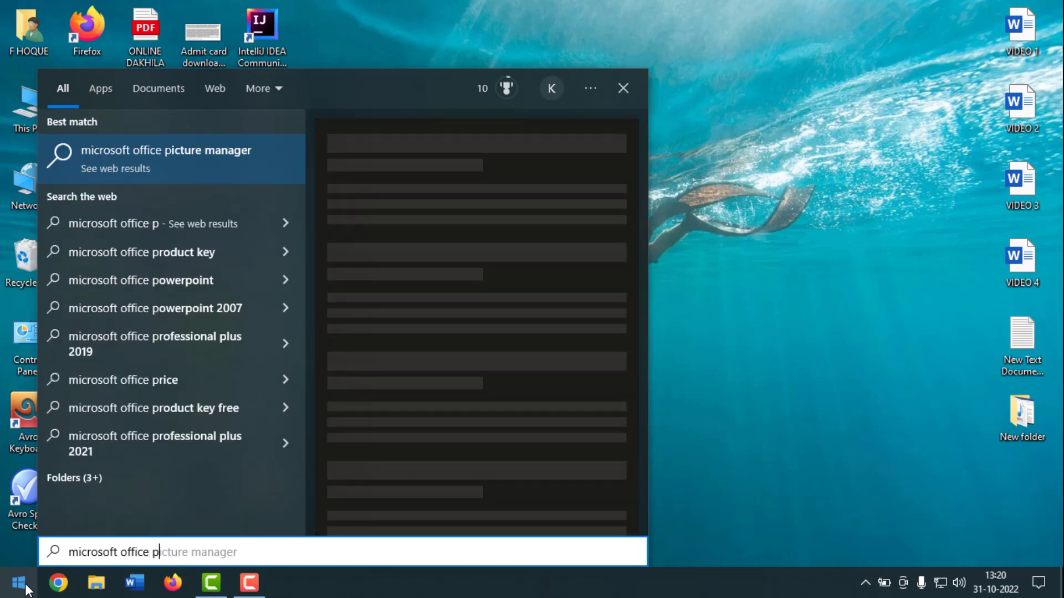
pyautogui.write('icture ma')
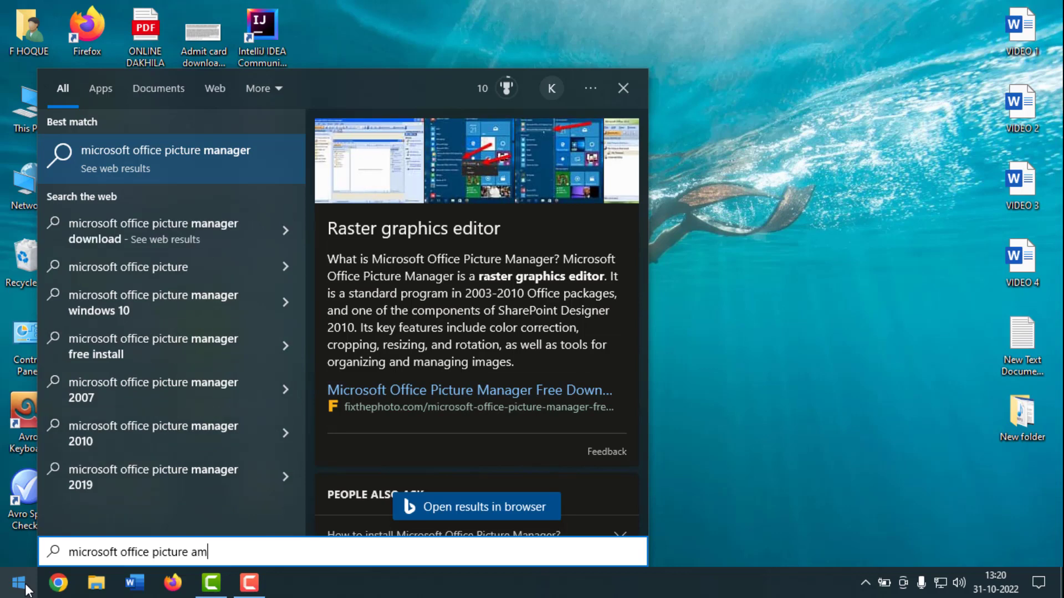
pyautogui.press('BackSpace')
pyautogui.press('BackSpace')
pyautogui.write('manager')
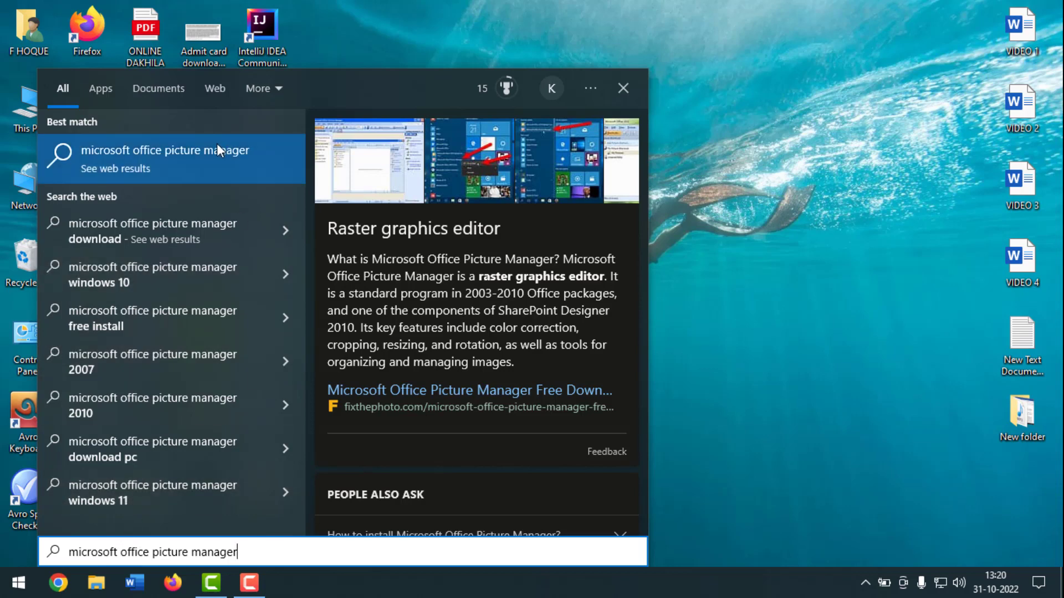
pyautogui.click(197, 151)
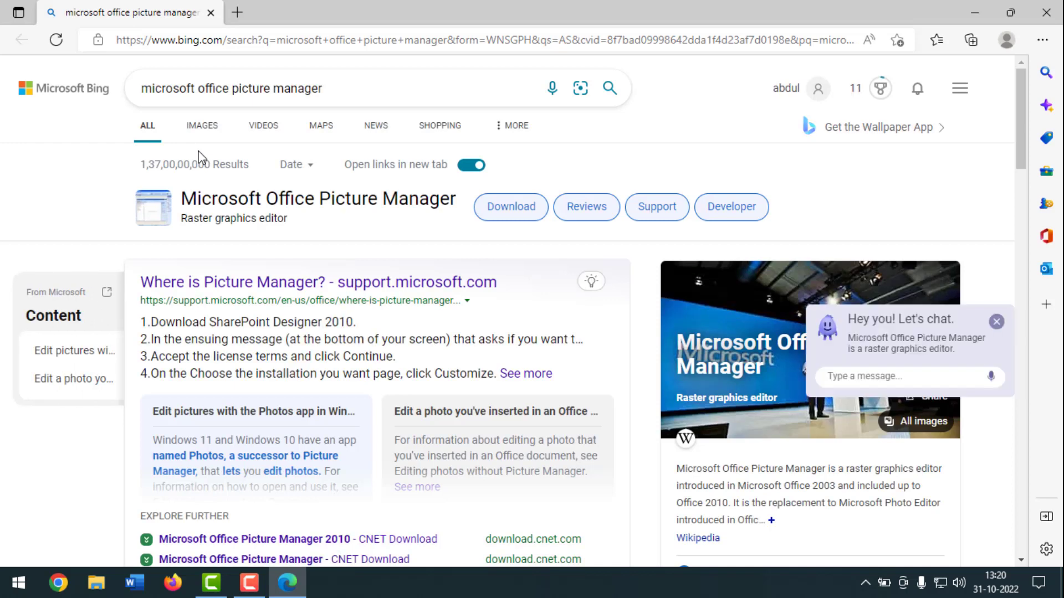
pyautogui.click(1046, 12)
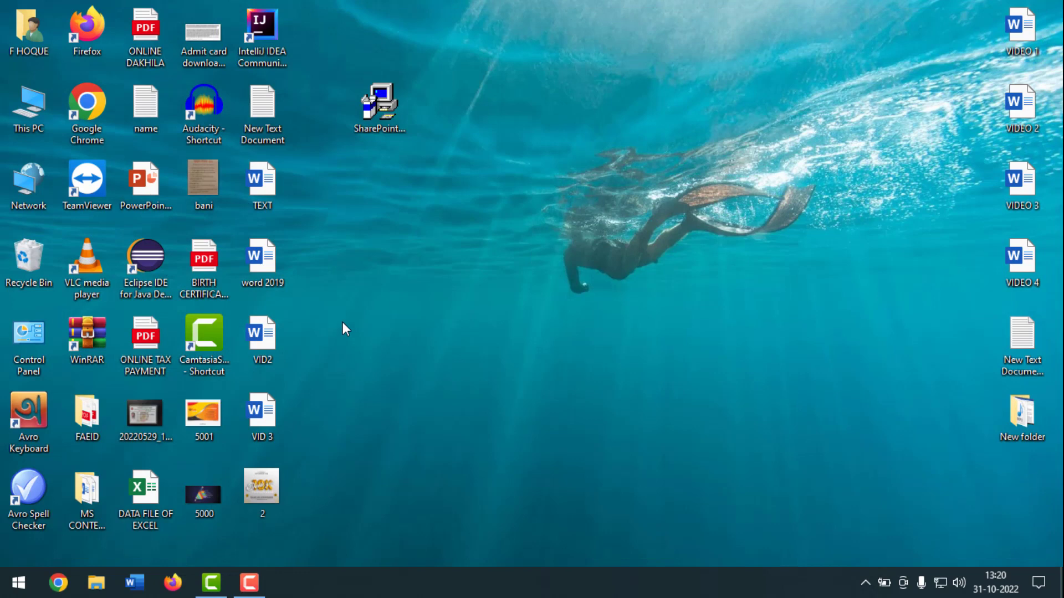
pyautogui.click(58, 583)
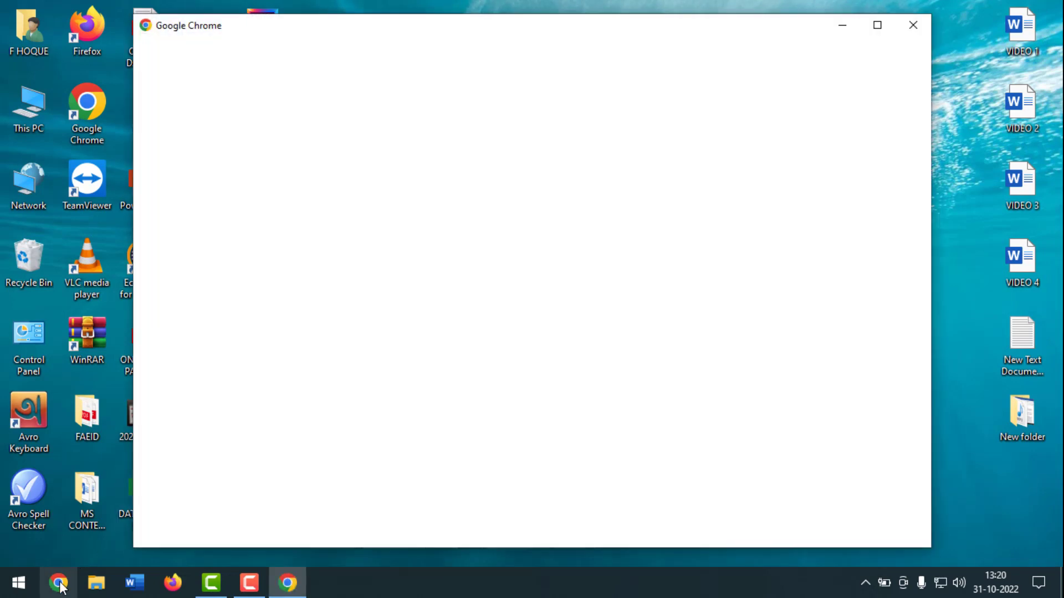
# In Chrome with the user's profile, run a Google search for 'microsoft sharepoint designer 2010'.
pyautogui.click(598, 247)
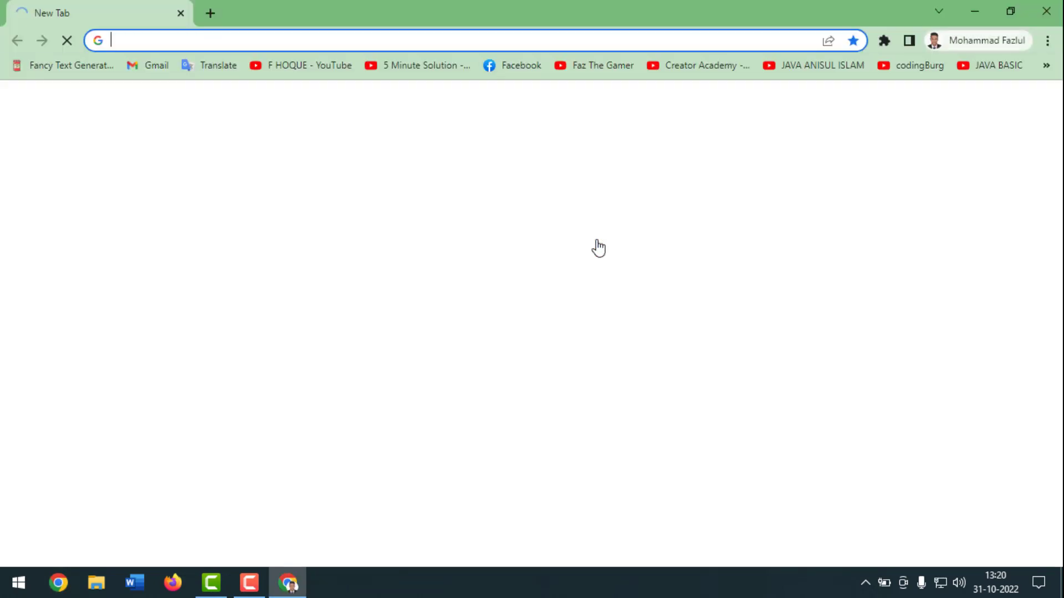
pyautogui.write('mi')
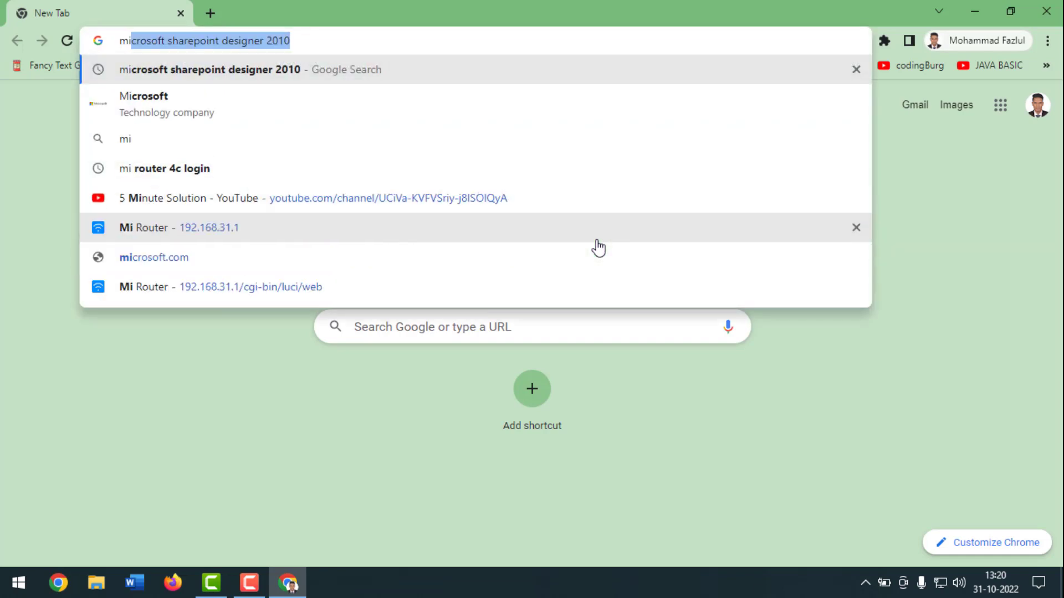
pyautogui.press('Right')
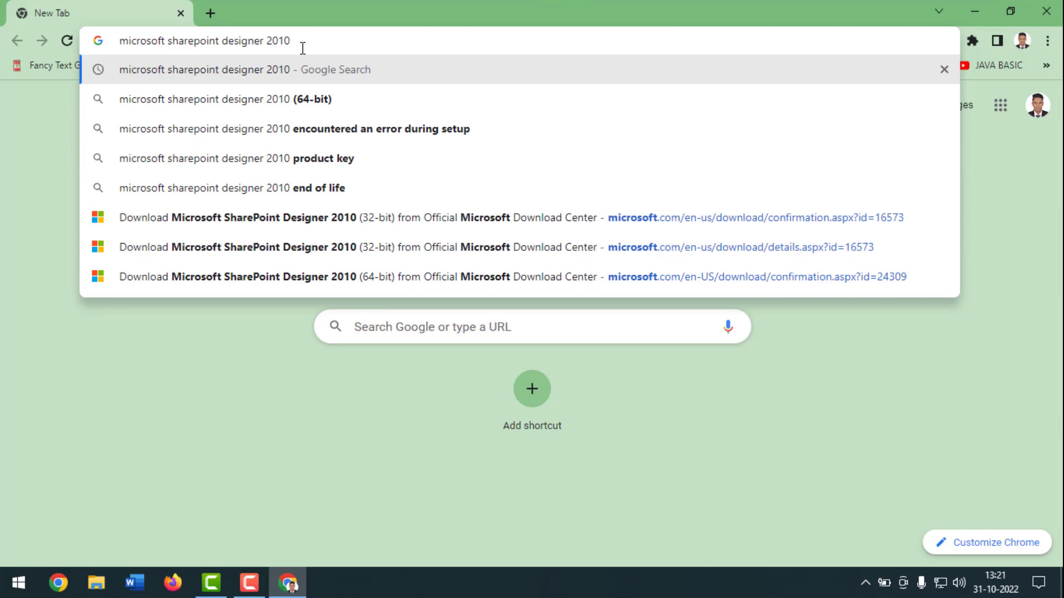
pyautogui.press('Return')
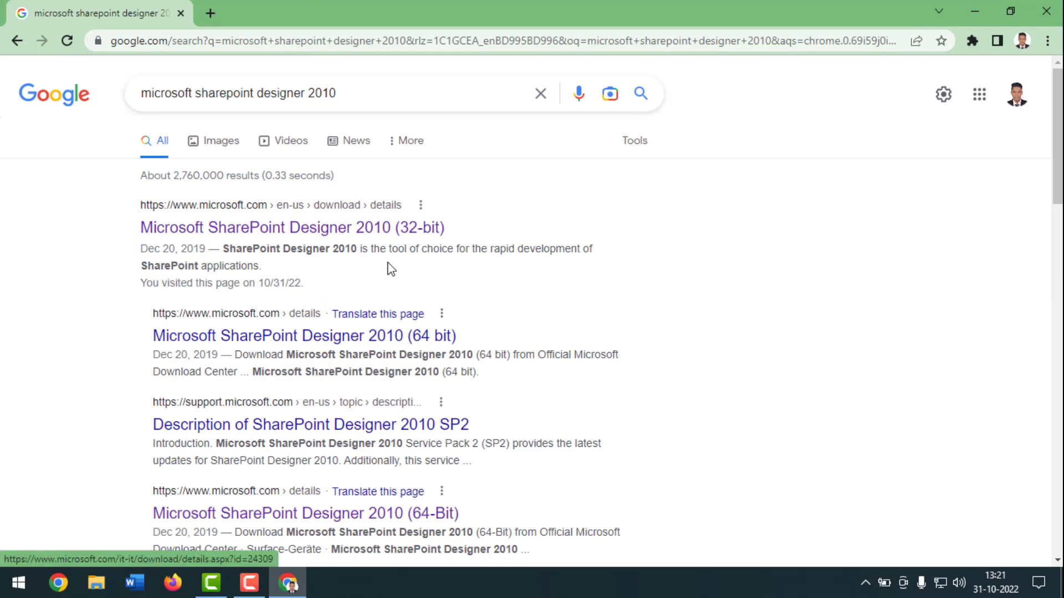
# Open the SharePoint Designer 2010 (32-bit) download page, minimize Chrome, and launch the desktop installer.
pyautogui.click(320, 228)
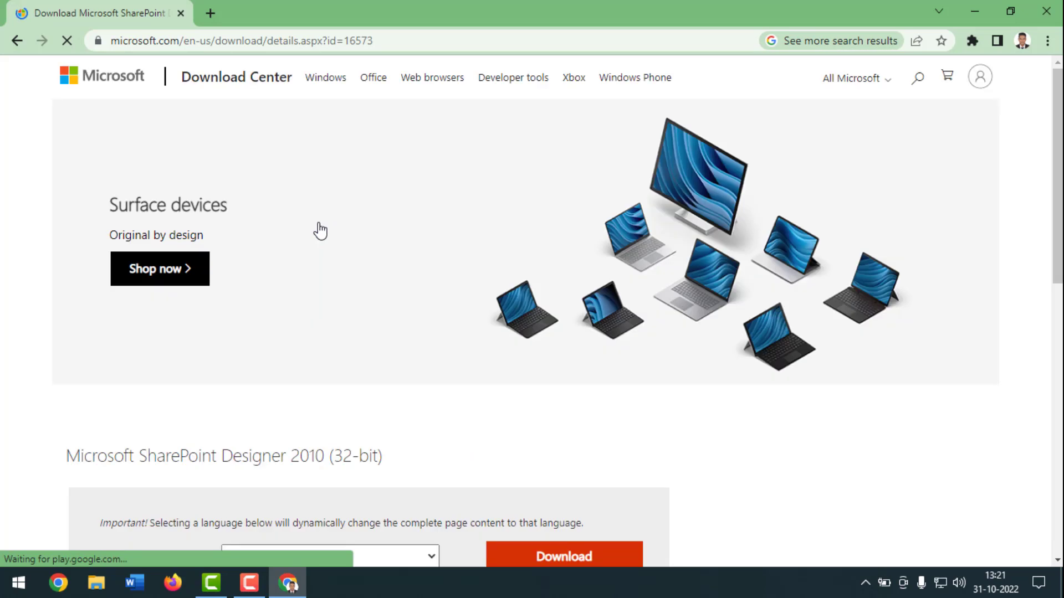
pyautogui.scroll(-4, 460, 295)
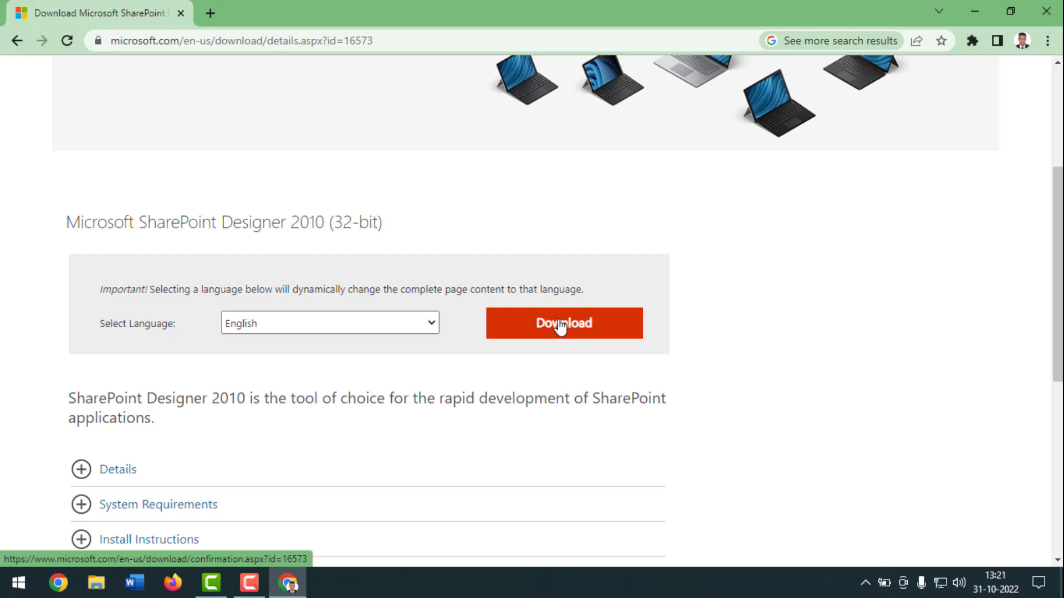
pyautogui.click(978, 6)
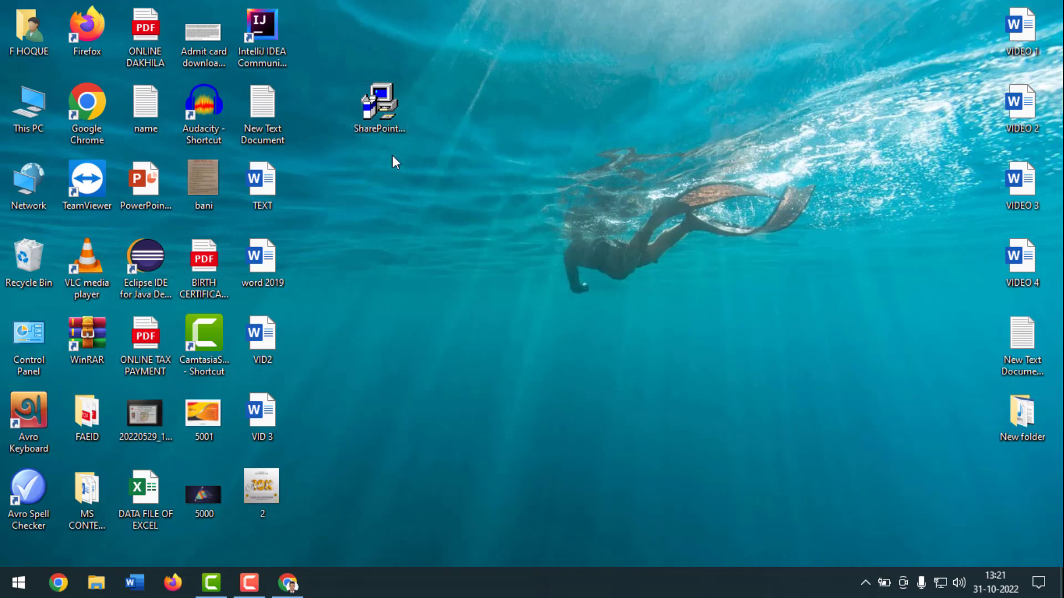
pyautogui.doubleClick(390, 115)
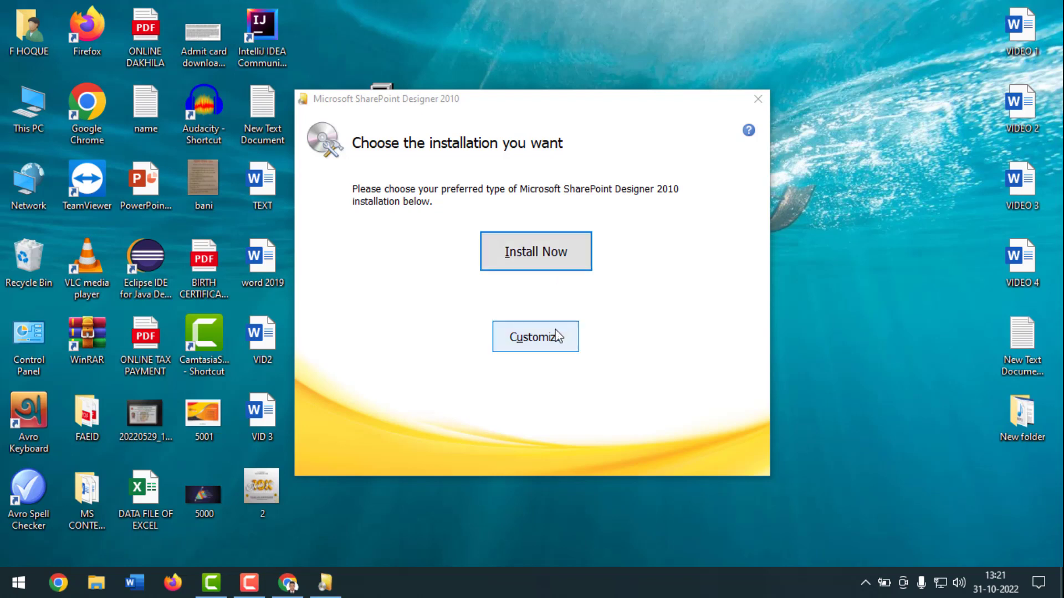
# Choose the Customize installation option to bring up the feature tree.
pyautogui.click(539, 344)
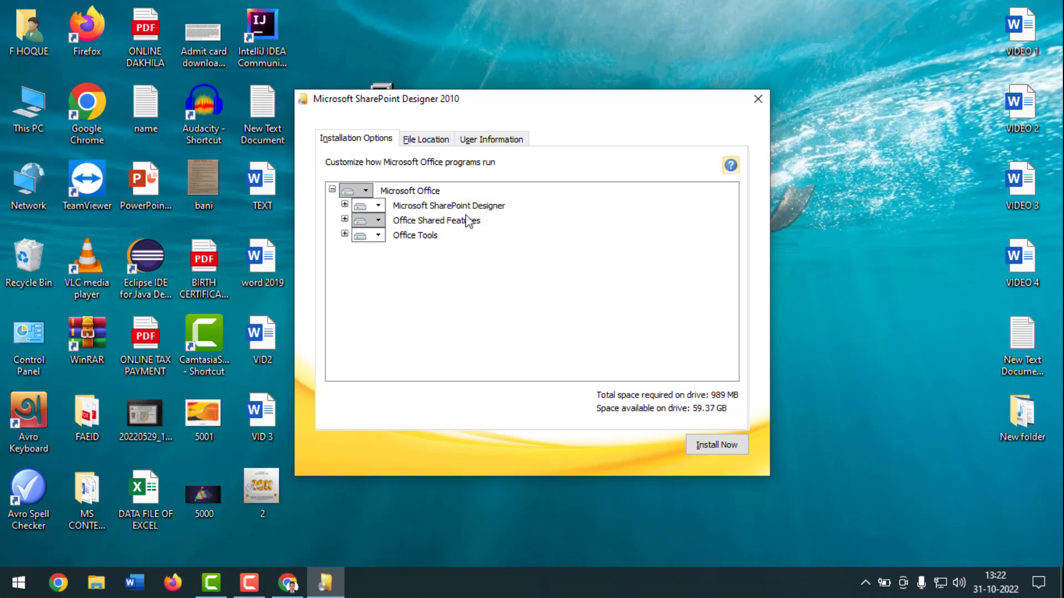
# Set SharePoint Designer, Office Shared Features and Office Tools to Not Available, then expand Office Tools.
pyautogui.click(378, 207)
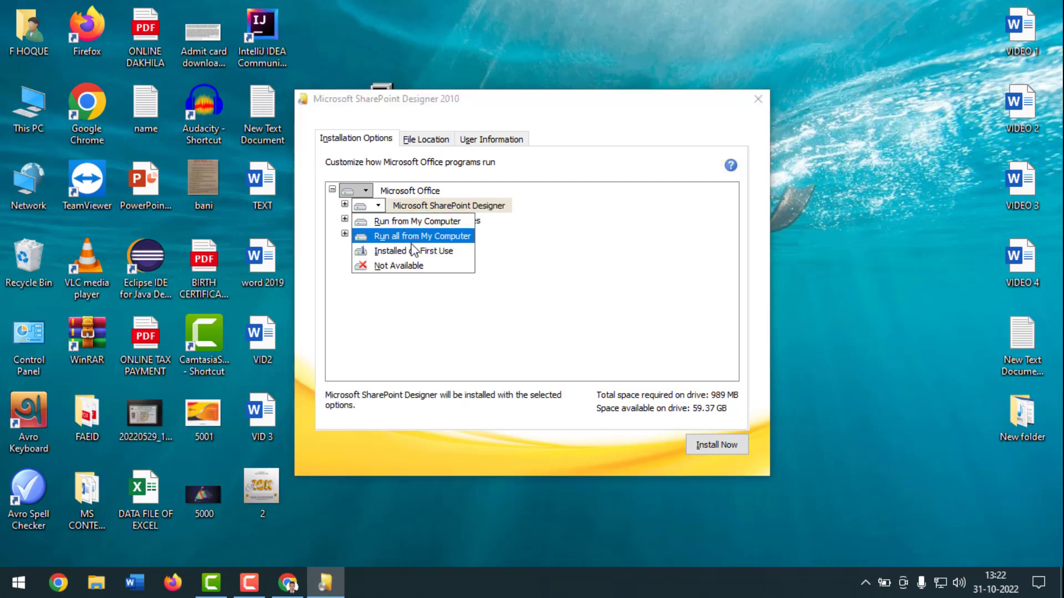
pyautogui.click(409, 268)
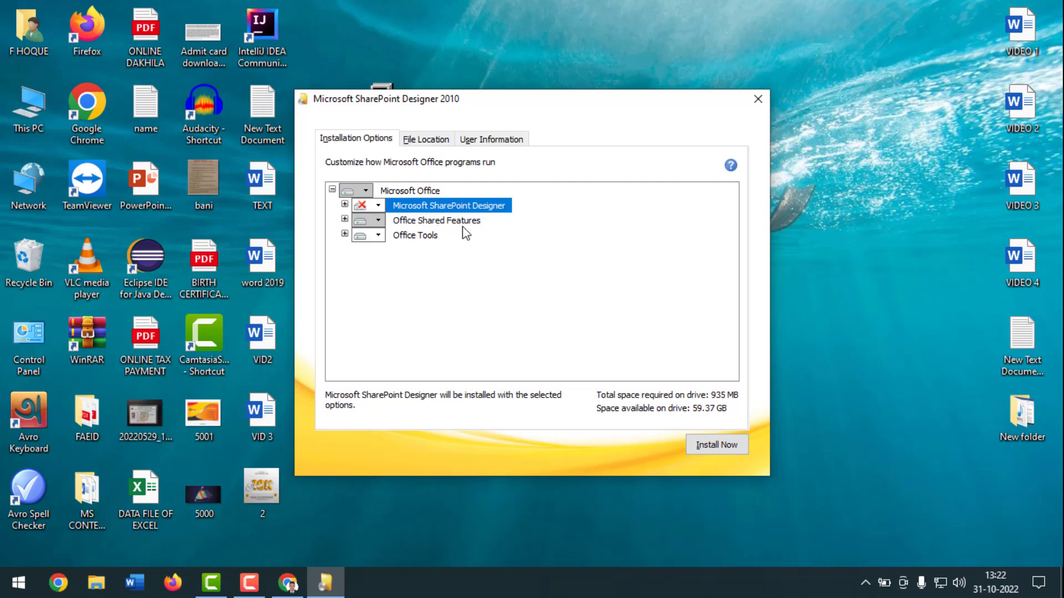
pyautogui.click(378, 221)
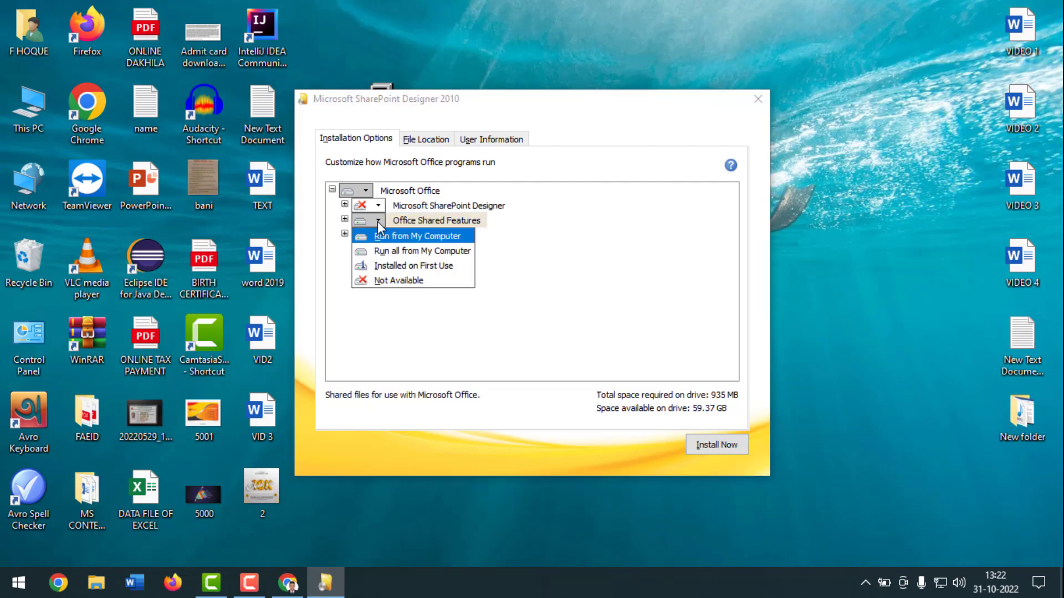
pyautogui.click(399, 281)
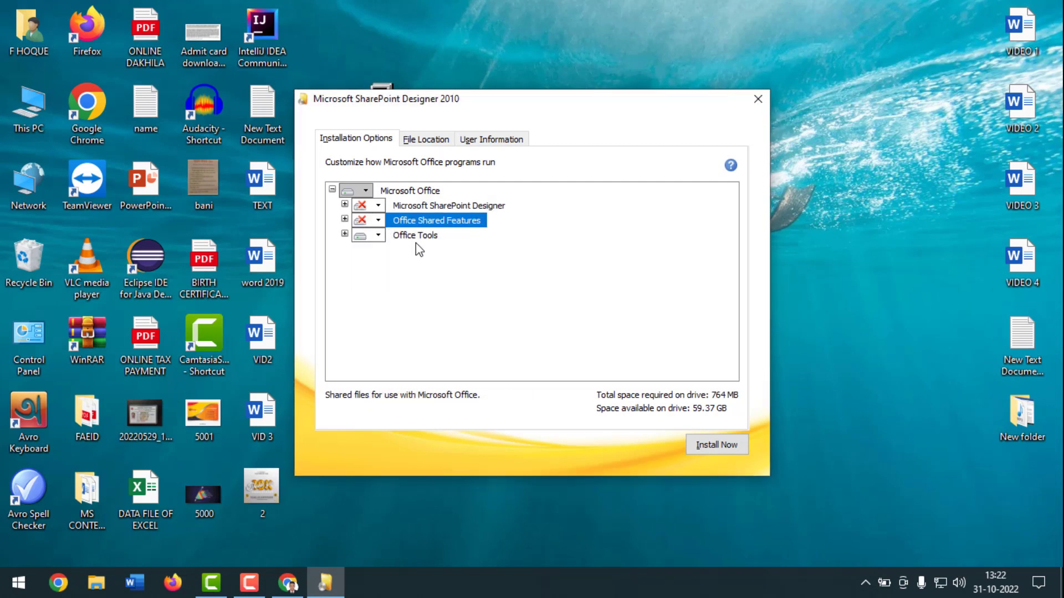
pyautogui.click(379, 237)
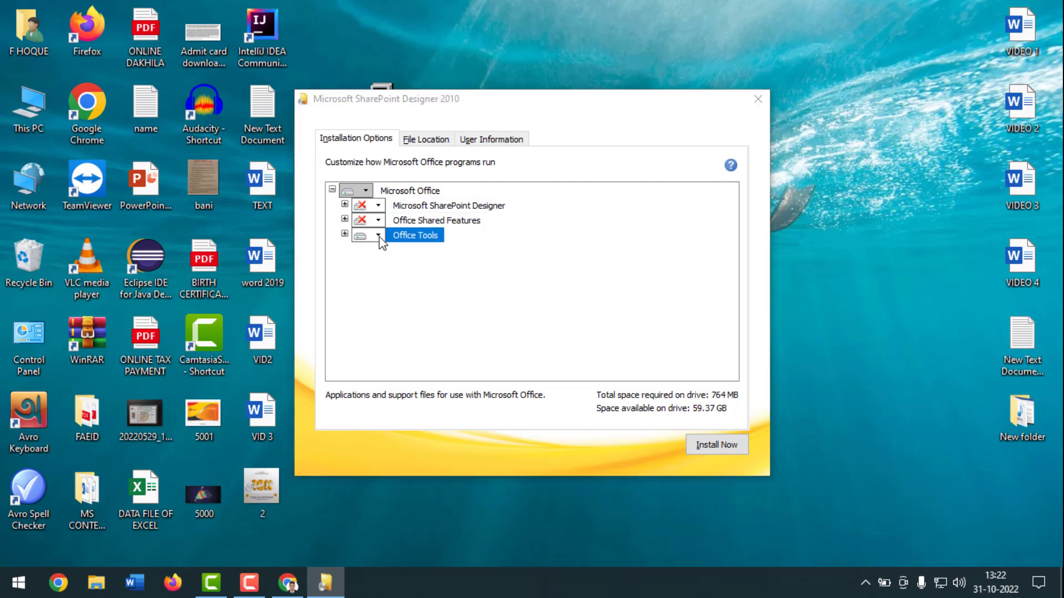
pyautogui.click(408, 299)
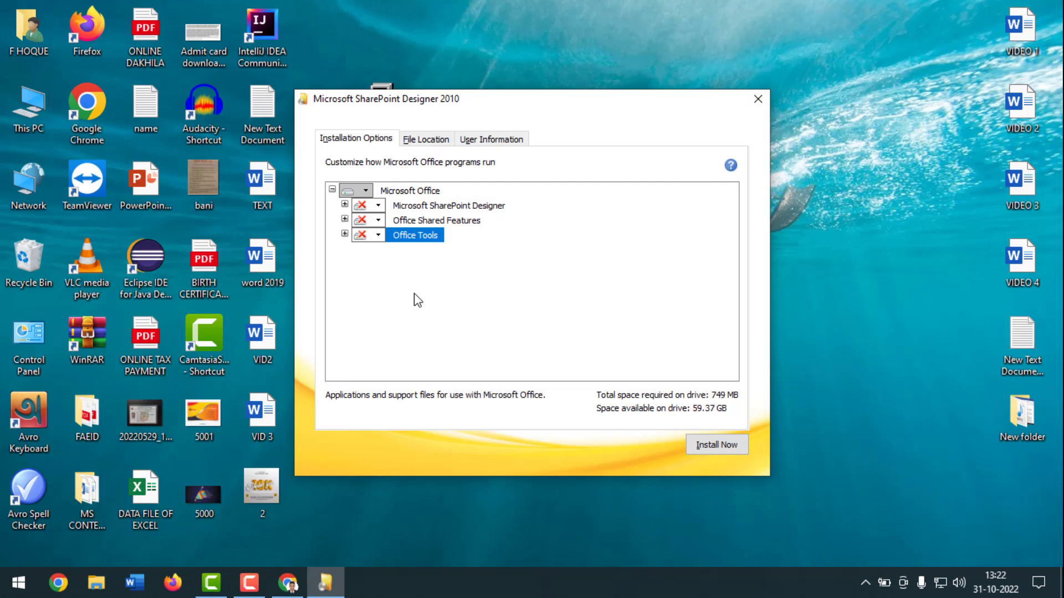
pyautogui.click(344, 234)
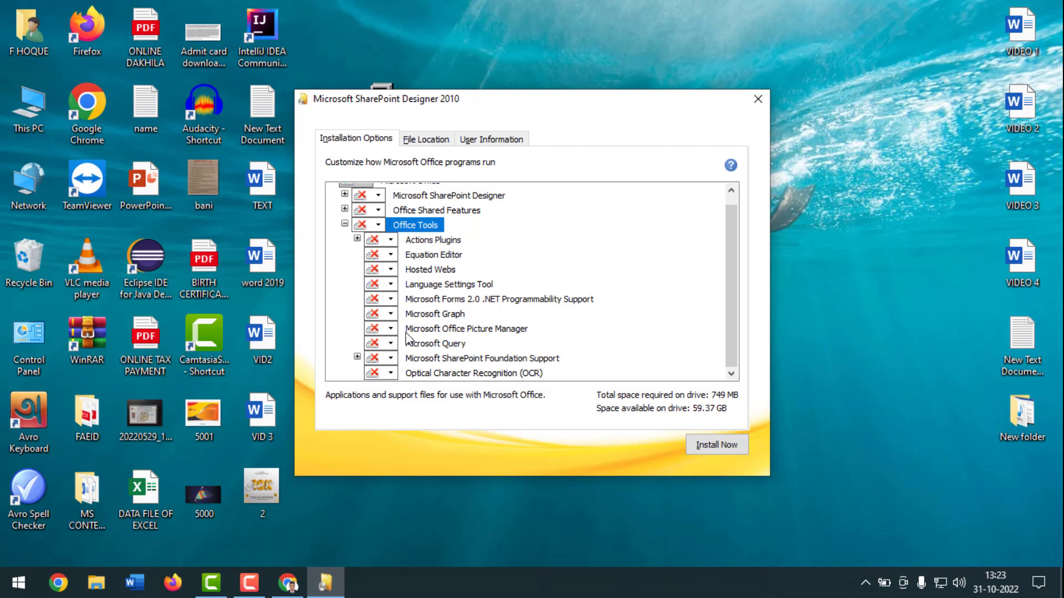
# Set Microsoft Office Picture Manager to Run from My Computer and start the installation.
pyautogui.click(390, 330)
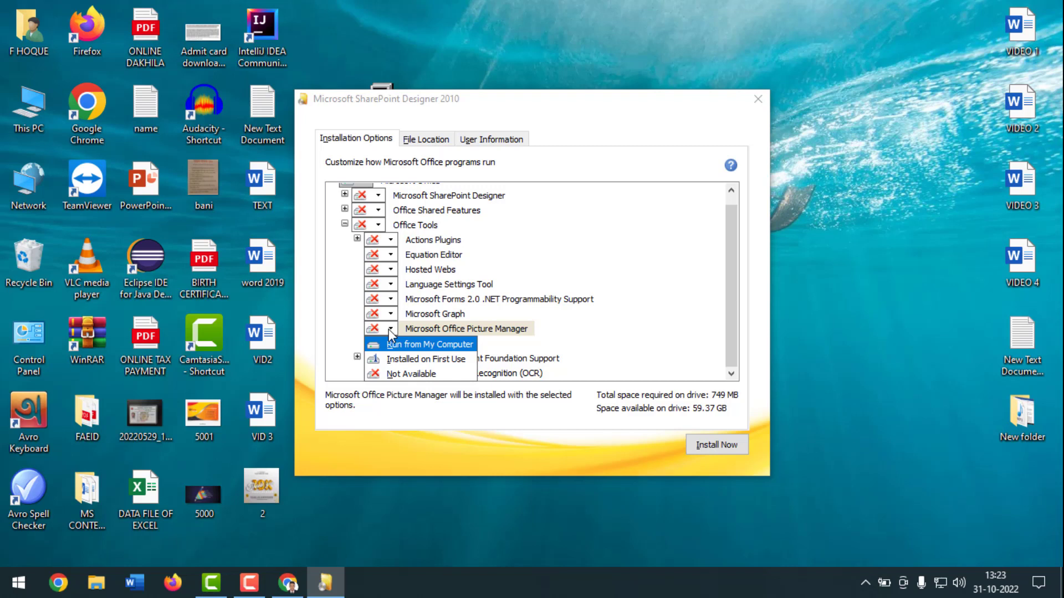
pyautogui.click(436, 347)
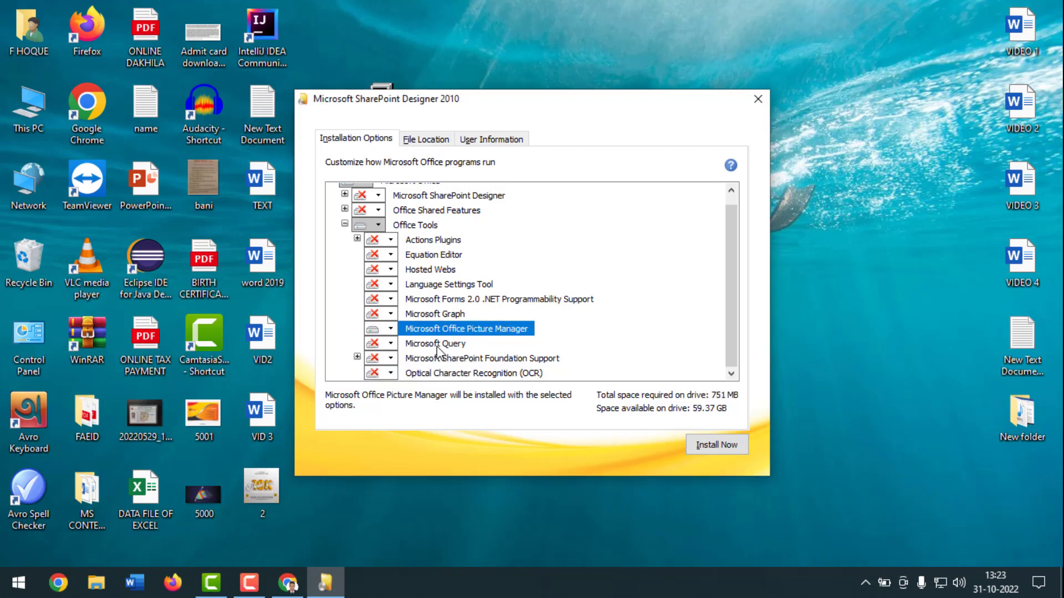
pyautogui.scroll(1, 486, 309)
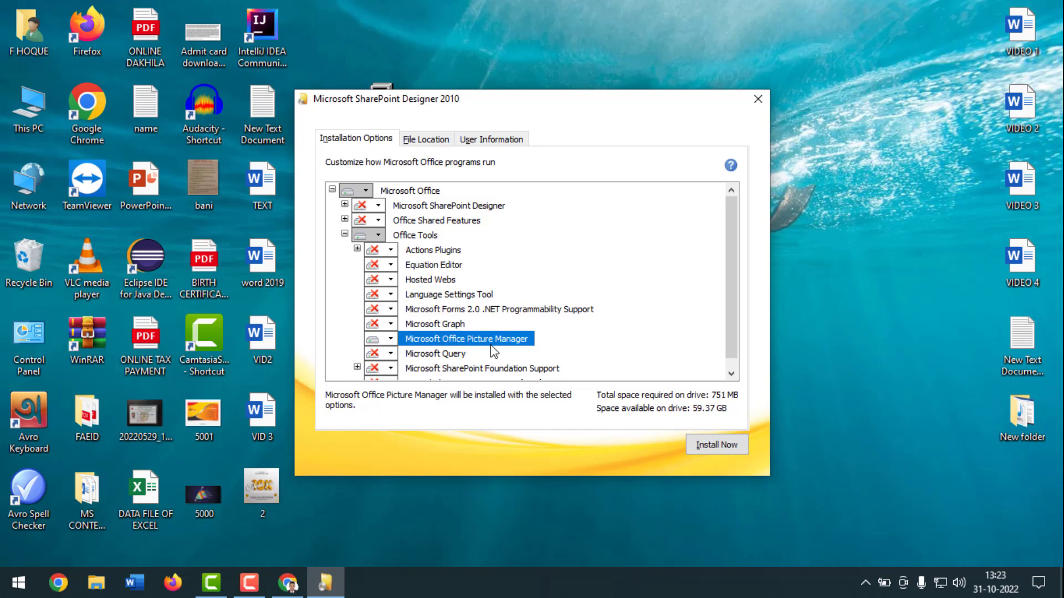
pyautogui.click(715, 447)
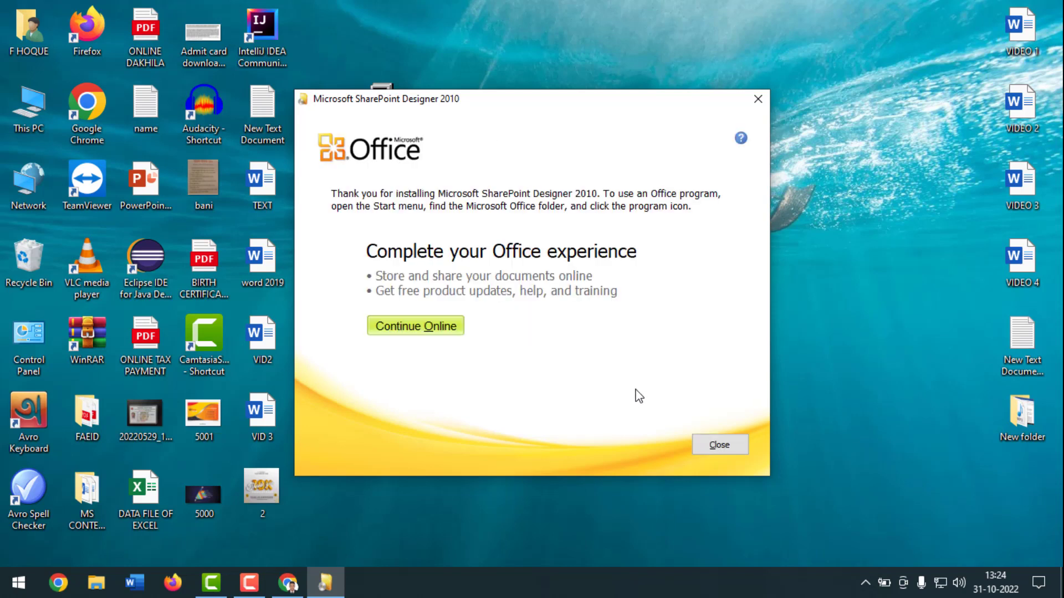
# Close the setup once the installation completes.
pyautogui.click(719, 445)
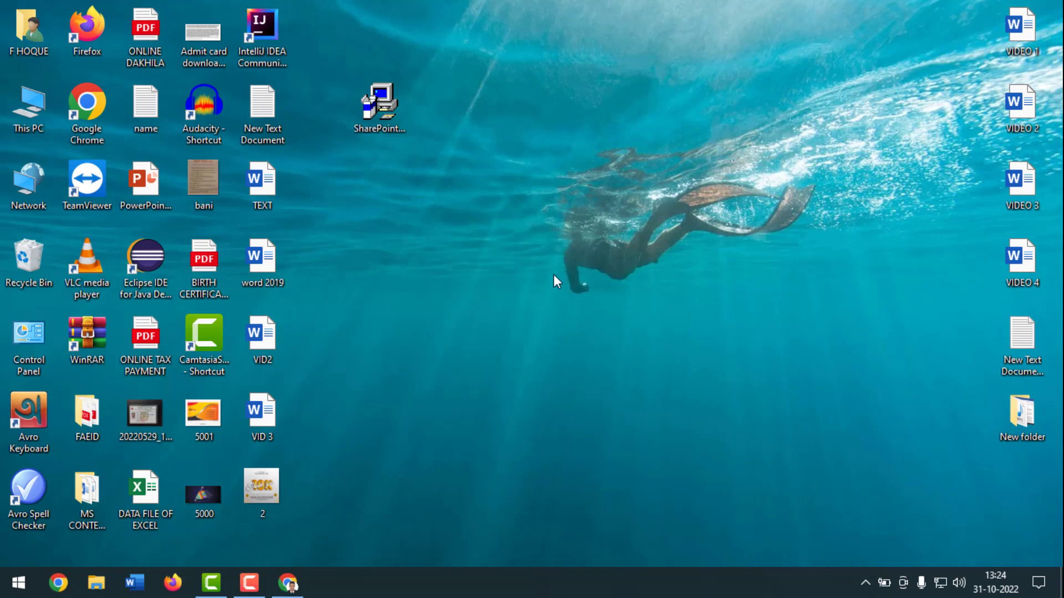
# Refresh the desktop, search 'microsoft office picture' from Start, and launch Microsoft Office Picture Manager.
pyautogui.rightClick(537, 240)
pyautogui.click(581, 284)
pyautogui.click(20, 584)
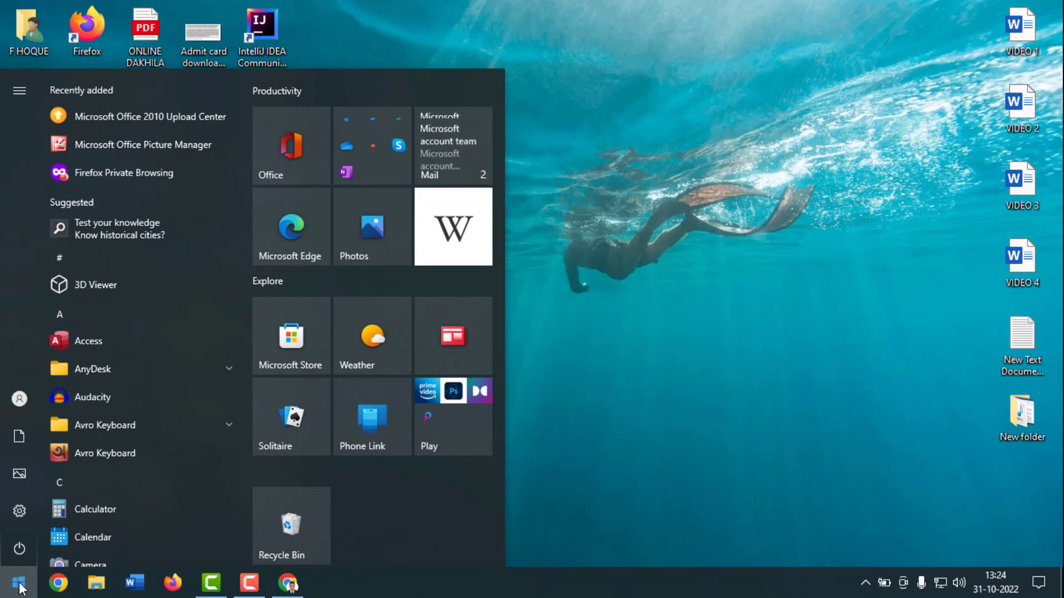
pyautogui.write('micr')
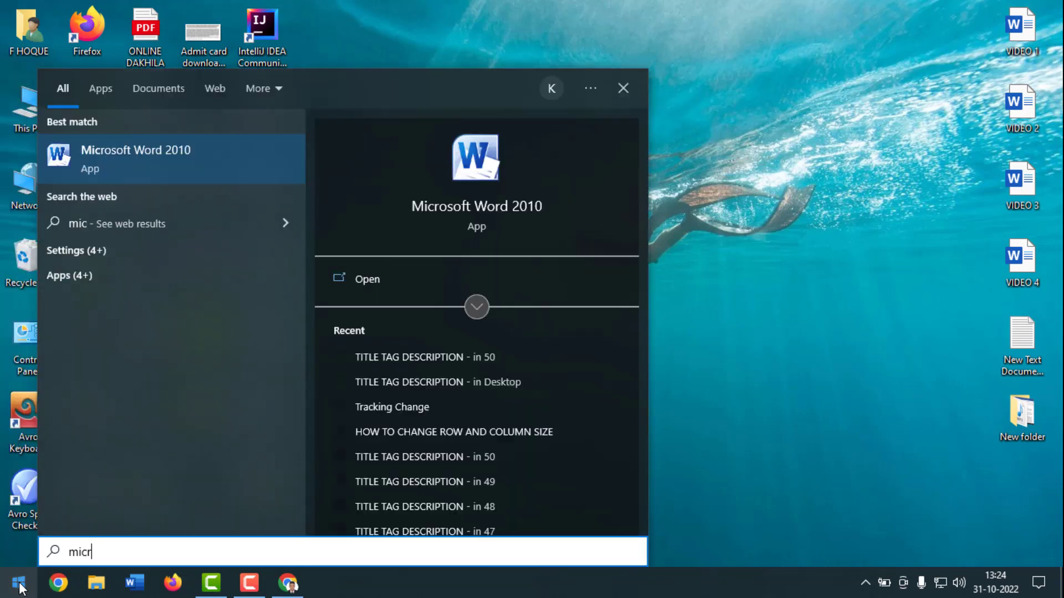
pyautogui.write('os')
pyautogui.write('t')
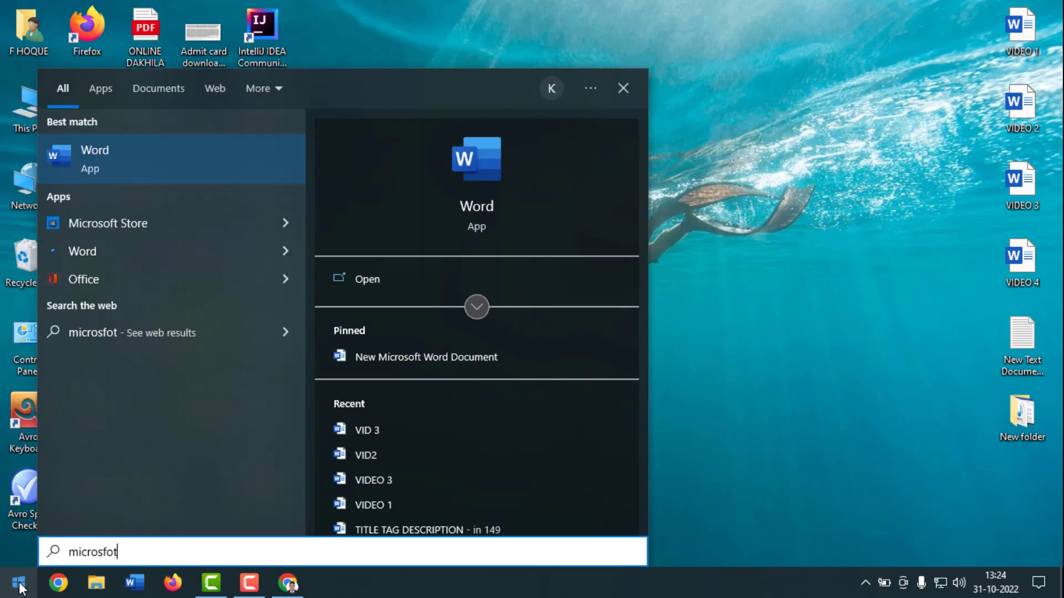
pyautogui.press('BackSpace')
pyautogui.press('BackSpace')
pyautogui.press('BackSpace')
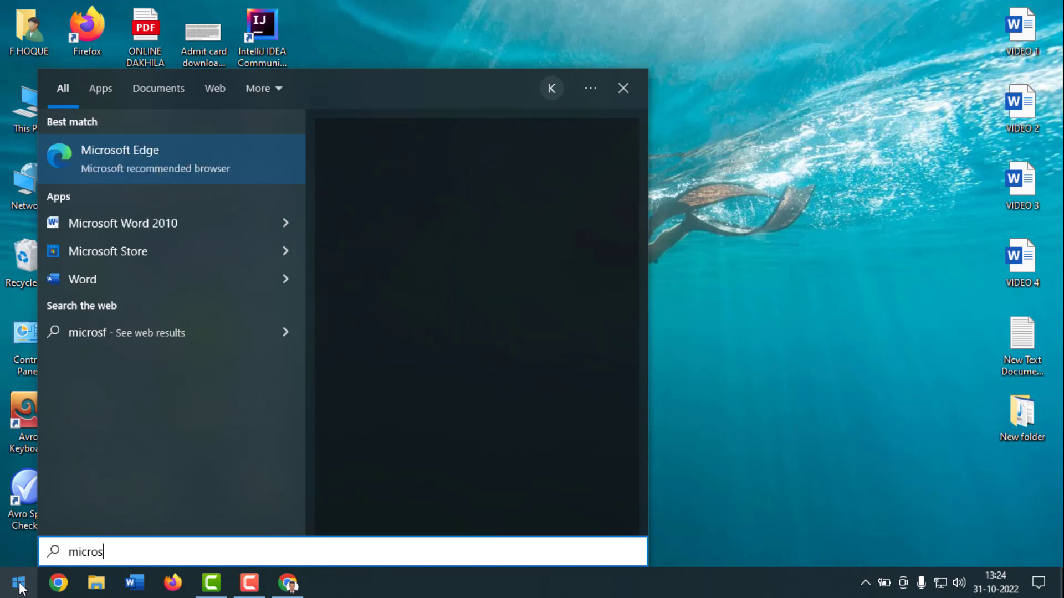
pyautogui.write('oft o')
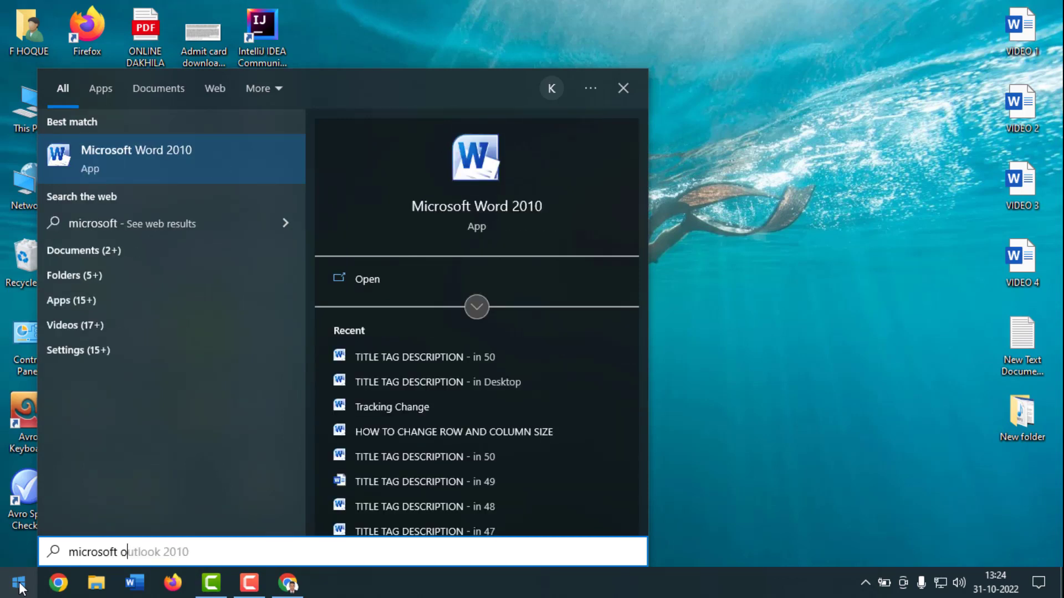
pyautogui.write('ffice p')
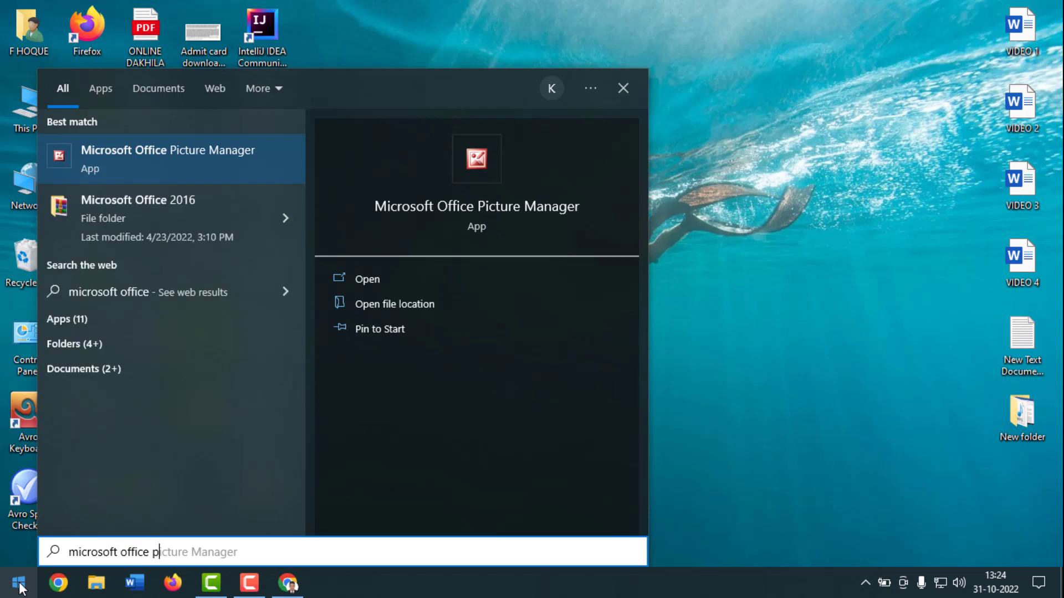
pyautogui.write('ict')
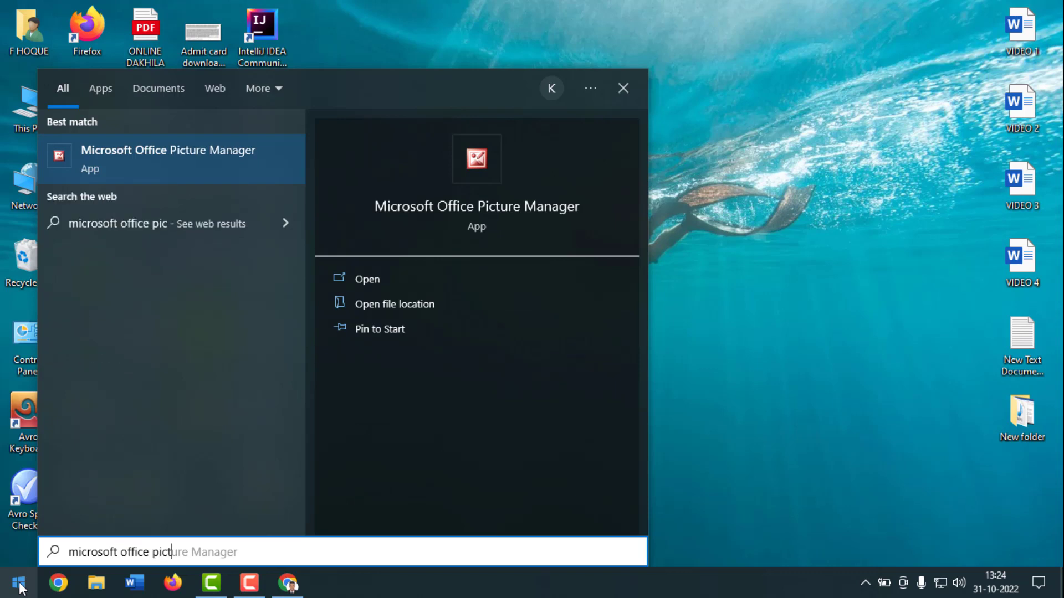
pyautogui.write('ure')
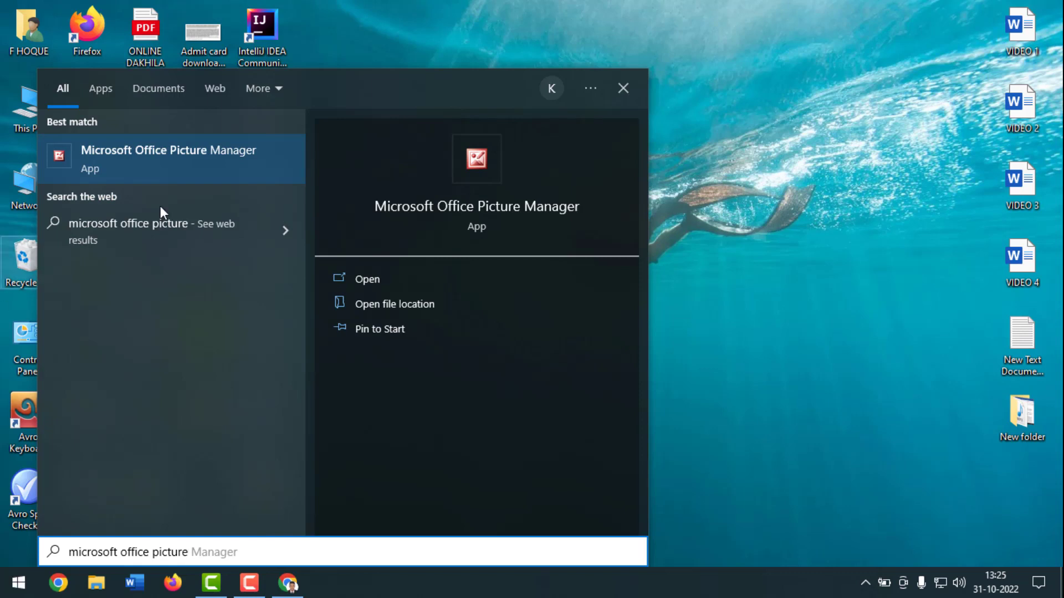
pyautogui.click(171, 164)
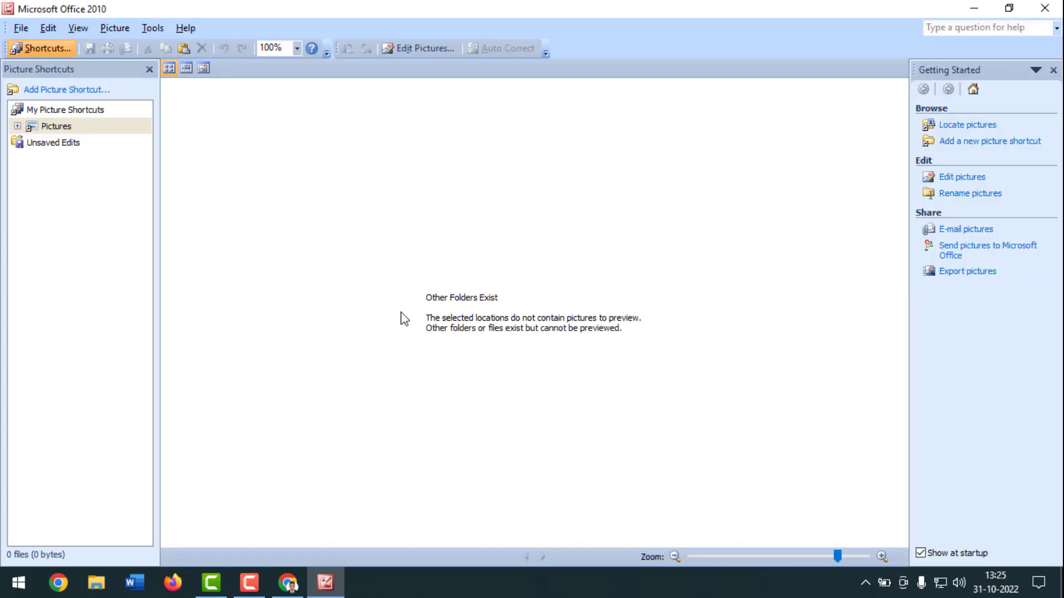